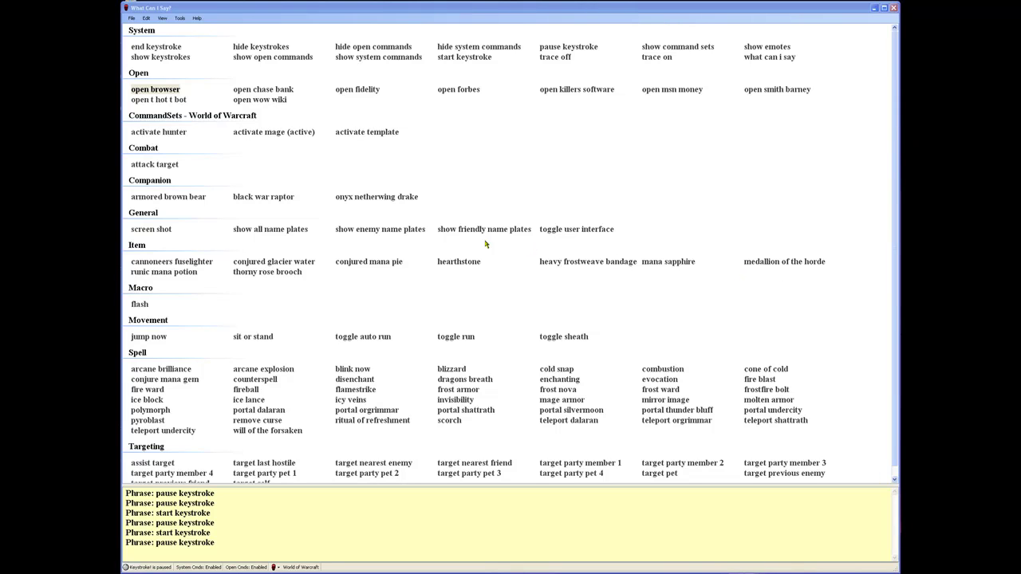
Step: Select the 'show enemy name plates' command in the command list
click(415, 232)
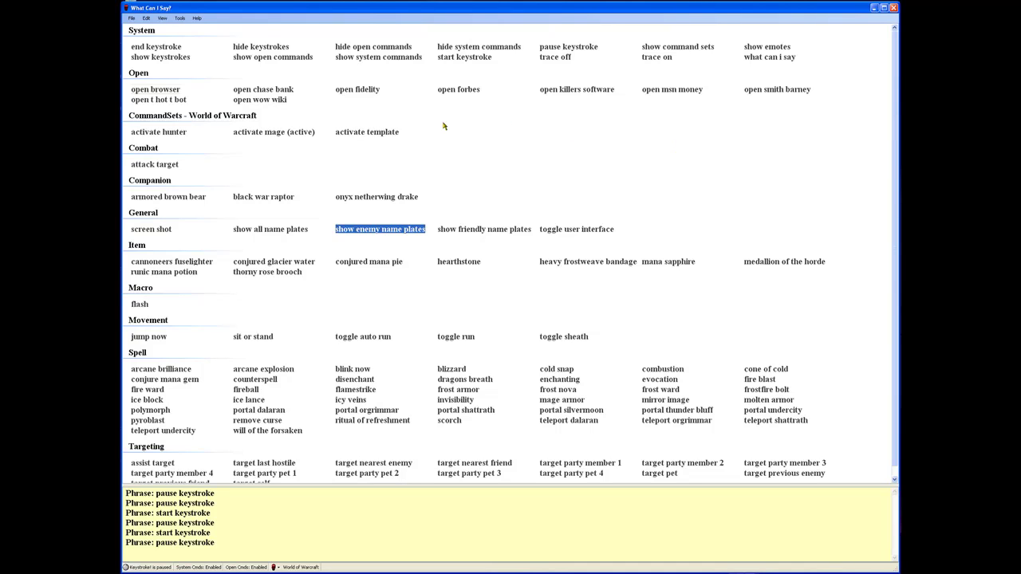
click(275, 567)
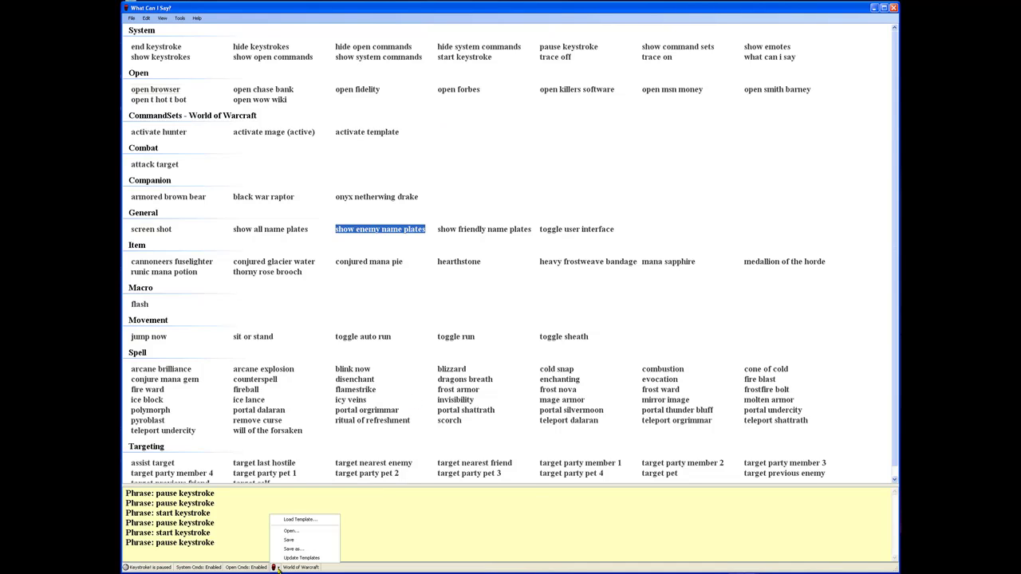
click(295, 520)
drag(566, 168, 427, 94)
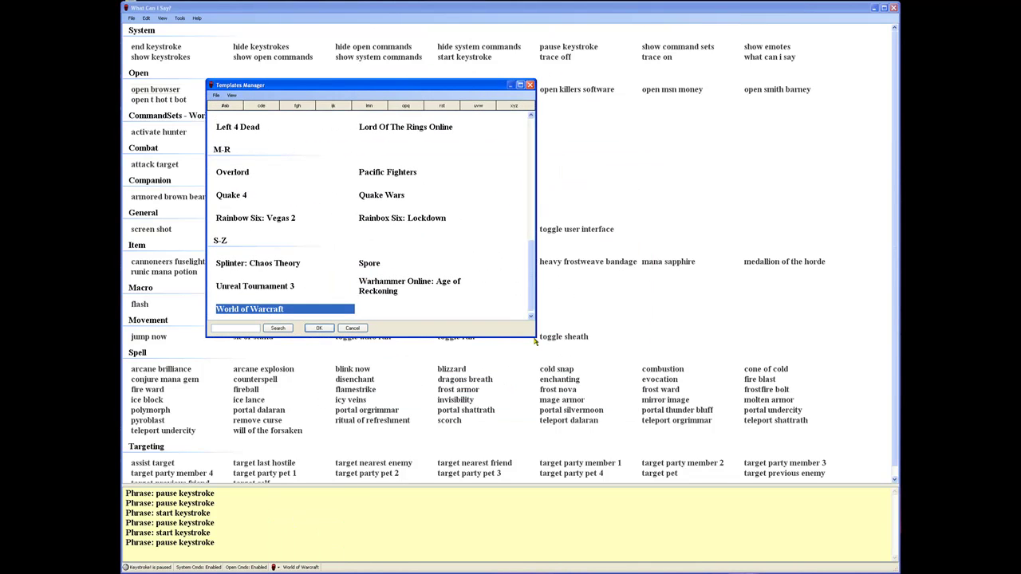
drag(534, 336, 870, 531)
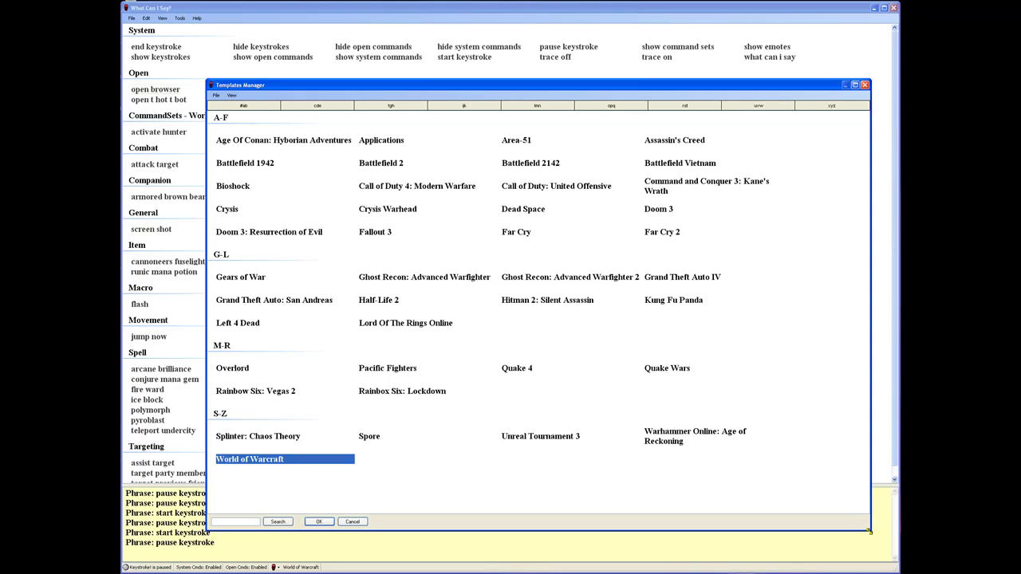
click(657, 301)
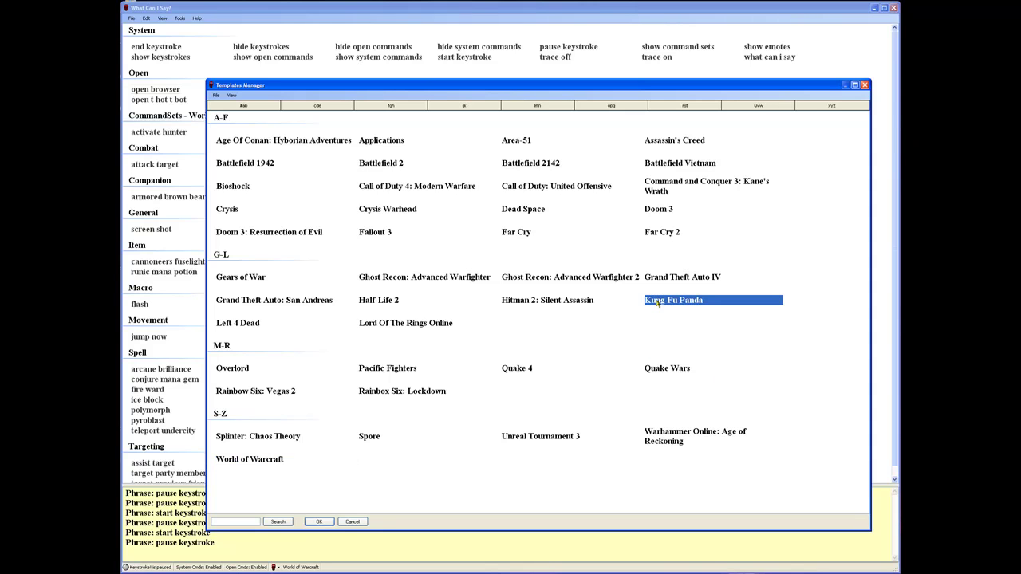
click(351, 522)
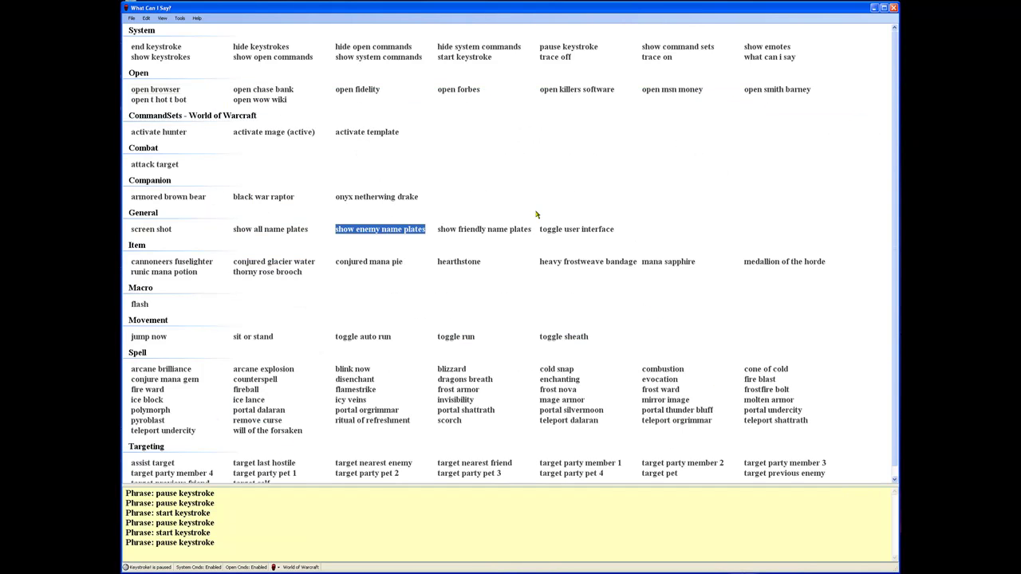
click(170, 48)
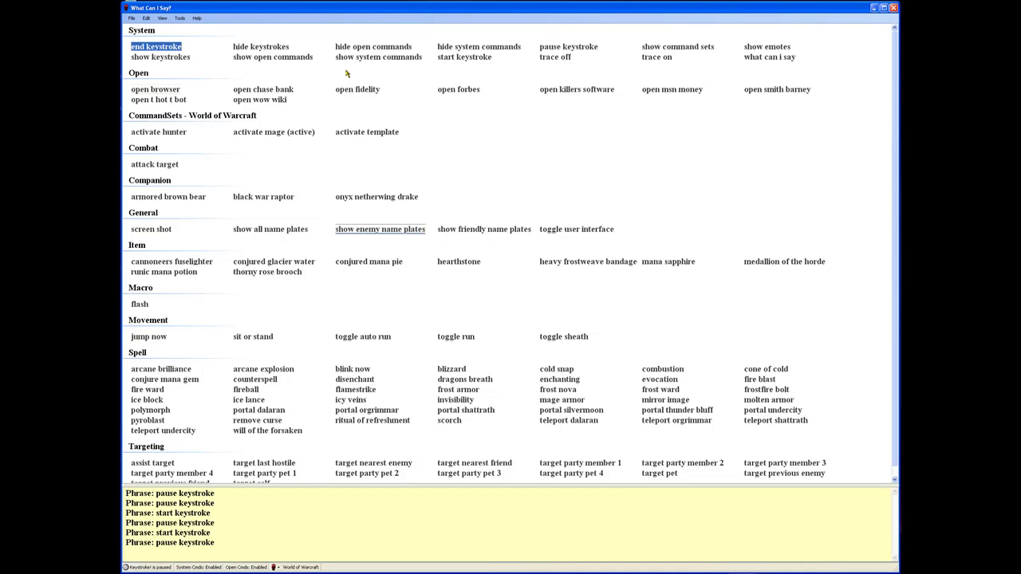
click(157, 92)
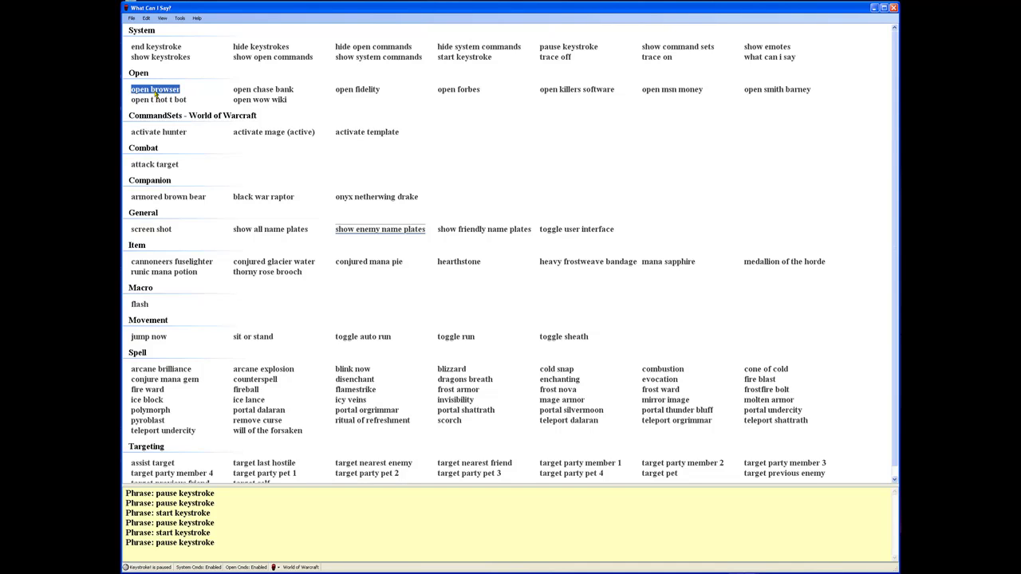
click(158, 101)
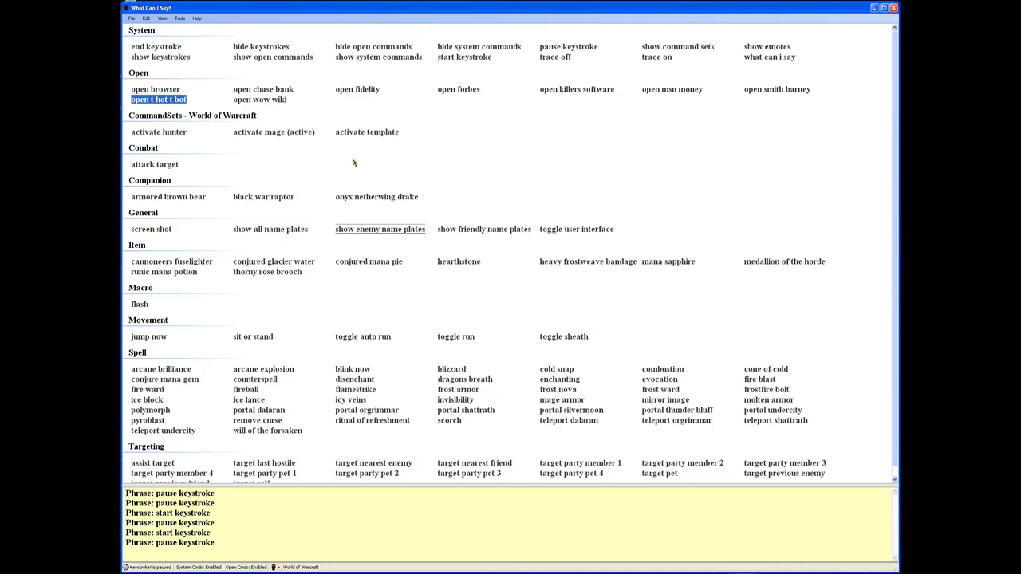
click(275, 135)
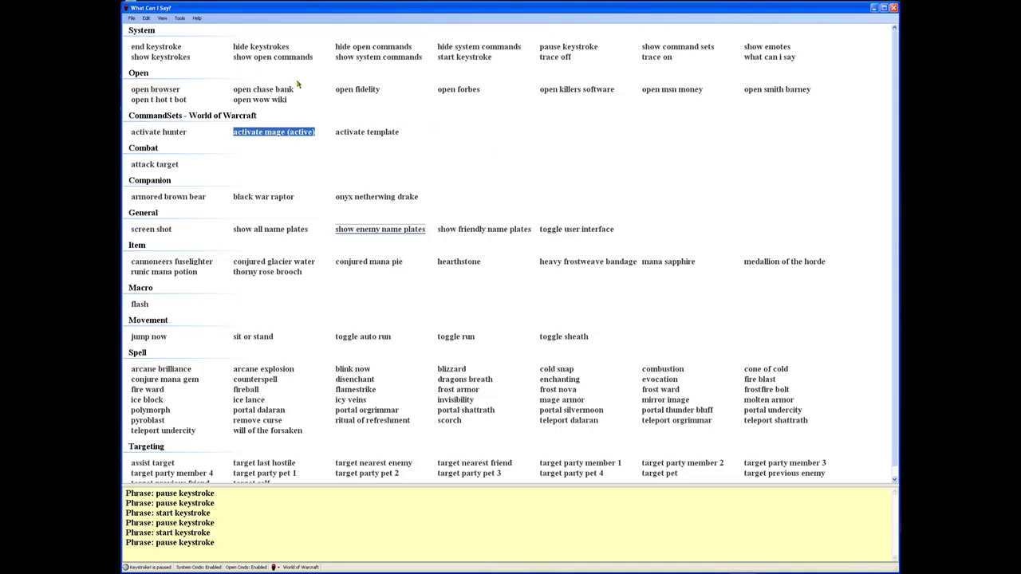
Step: Import KillersSoftware.lua from the character folder's SavedVariables via File > Import
click(132, 18)
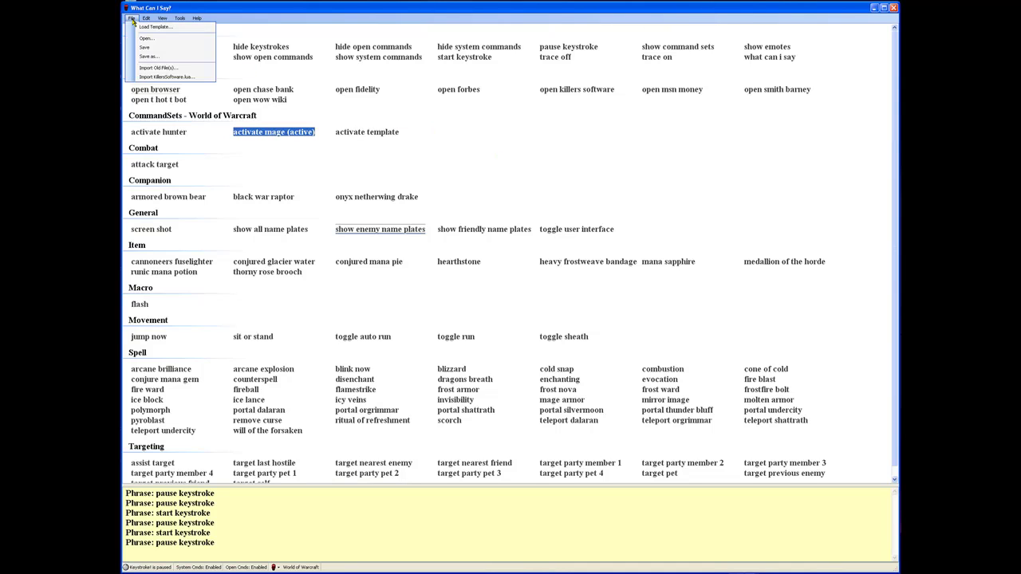
click(179, 78)
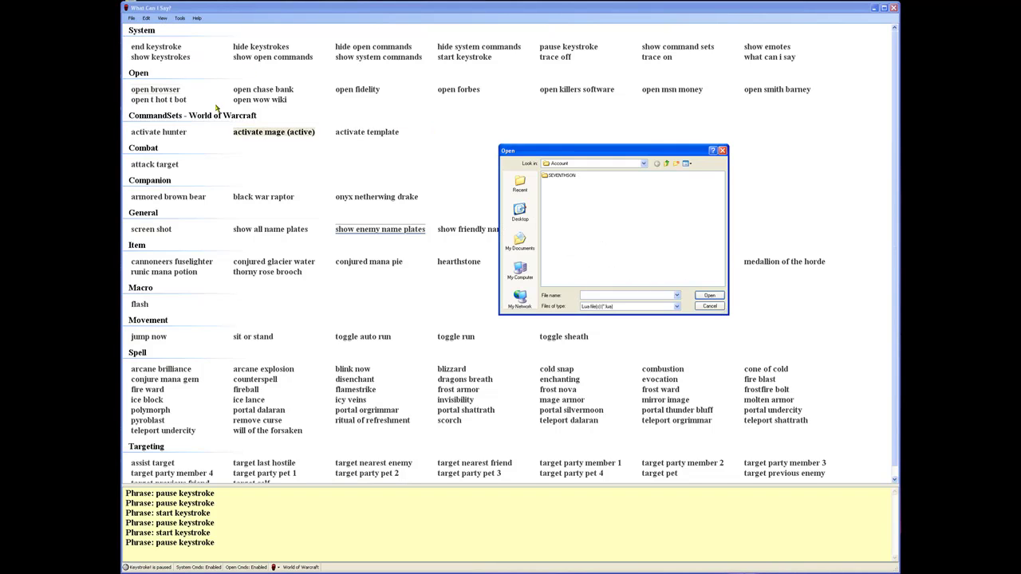
double_click(562, 175)
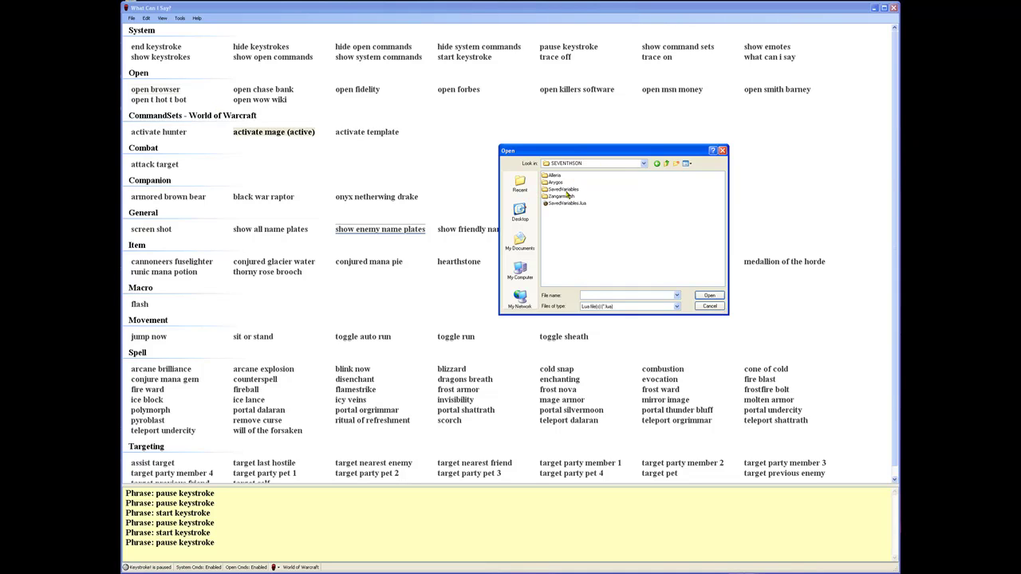
double_click(563, 189)
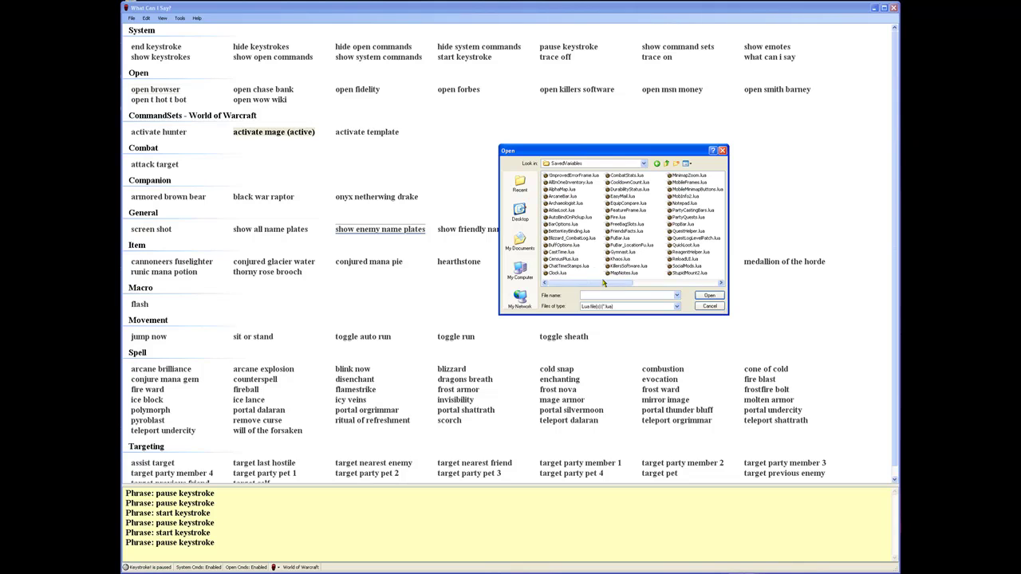
click(621, 267)
click(717, 297)
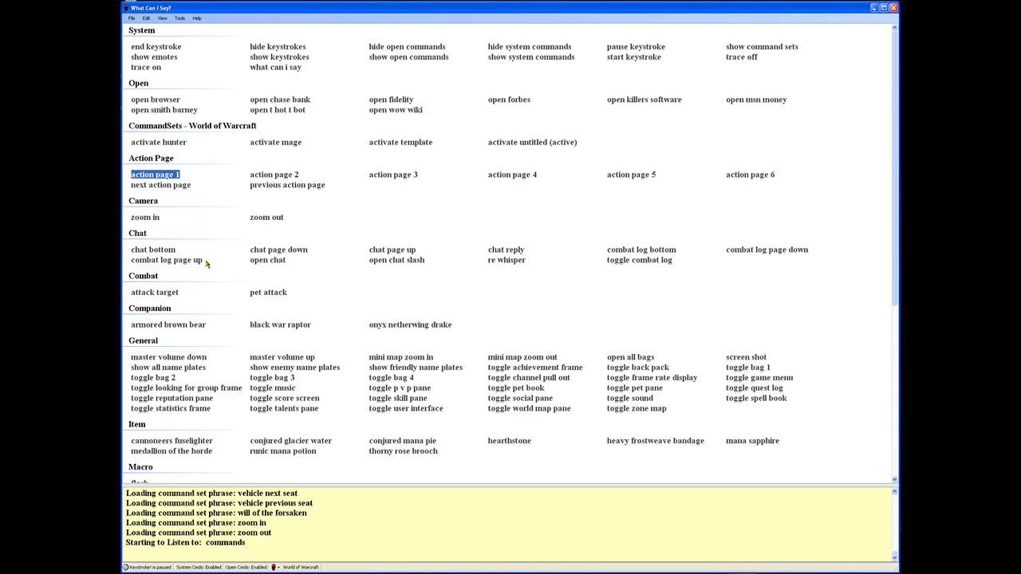
scroll(206, 263, down, 3)
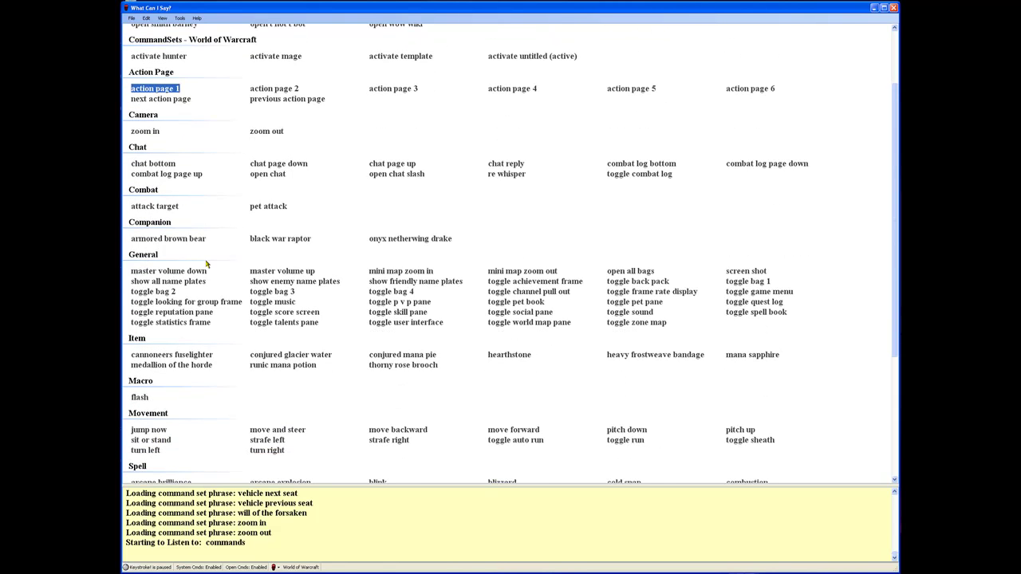
scroll(206, 264, down, 1)
scroll(186, 116, up, 2)
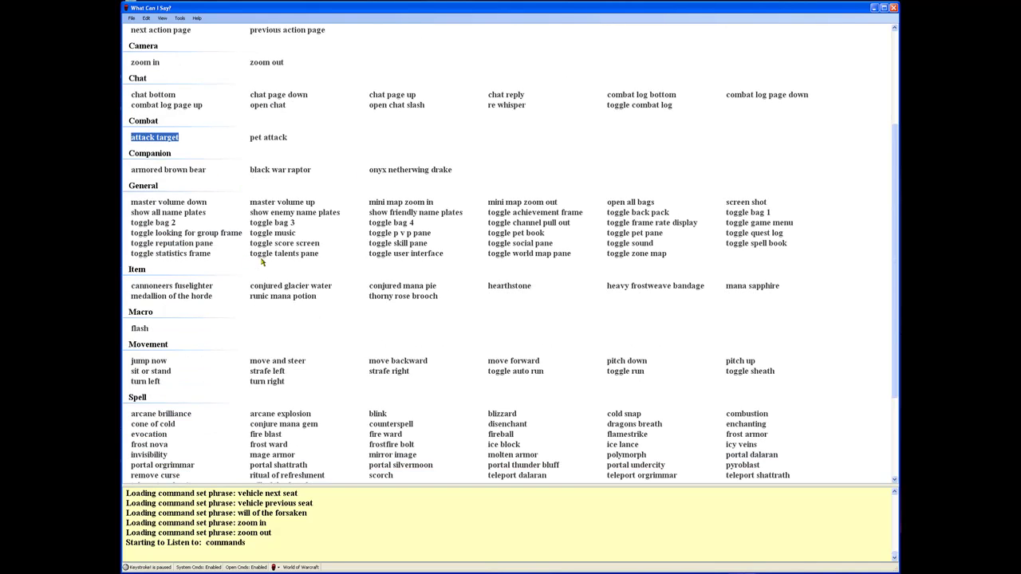
click(185, 287)
scroll(160, 234, down, 4)
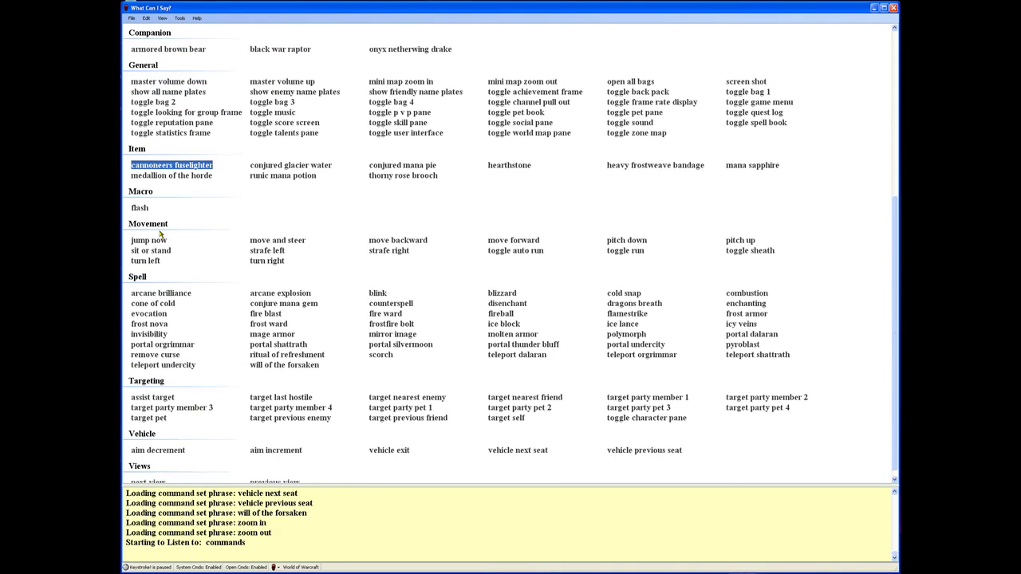
click(134, 209)
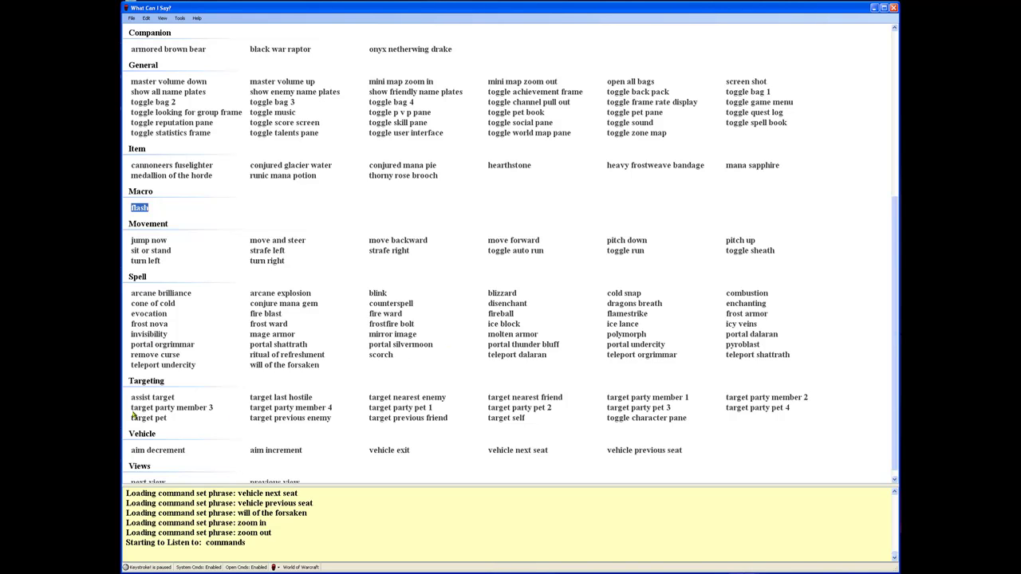
click(173, 452)
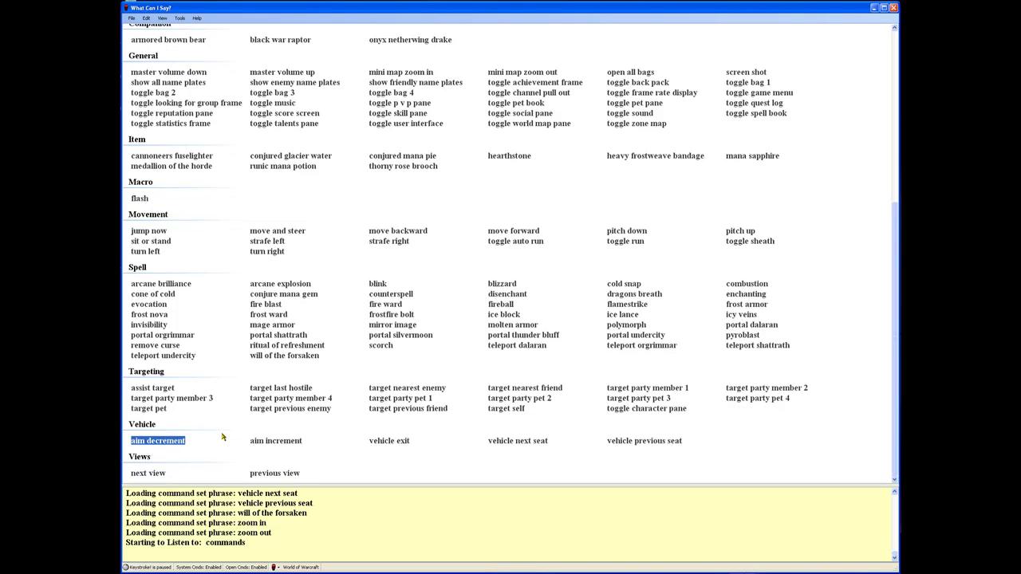
click(151, 476)
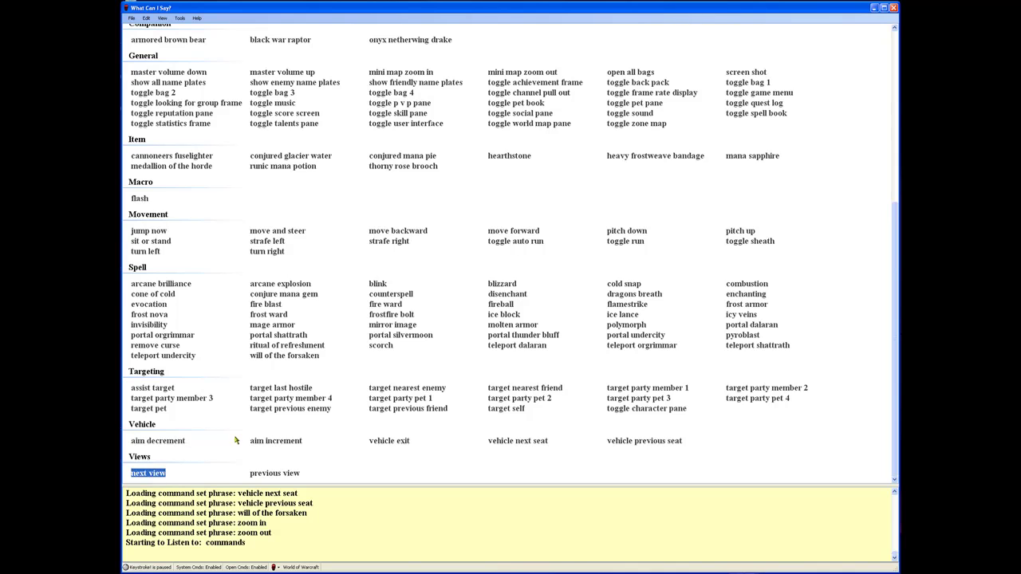
scroll(236, 440, up, 6)
scroll(235, 439, up, 2)
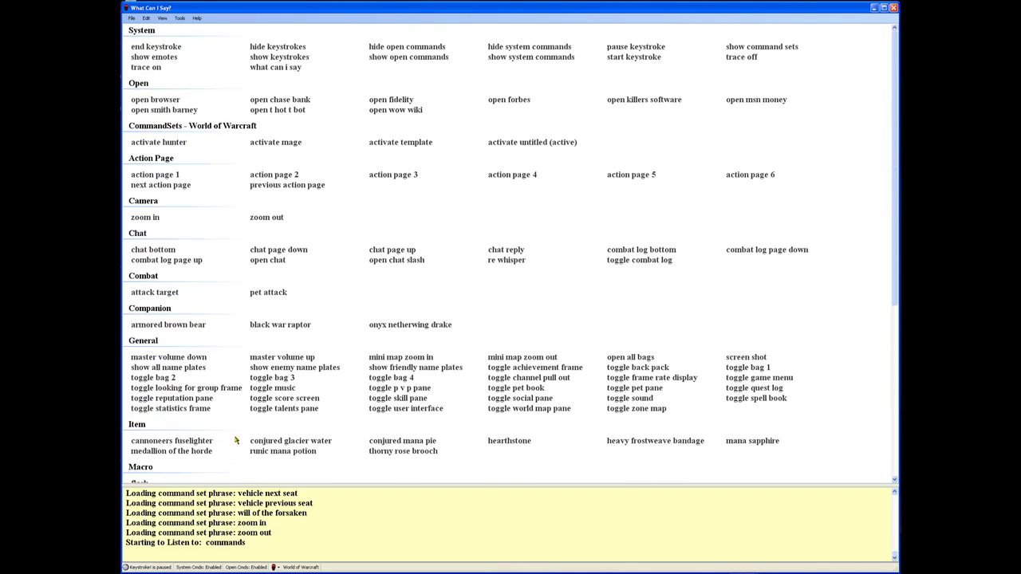
click(180, 17)
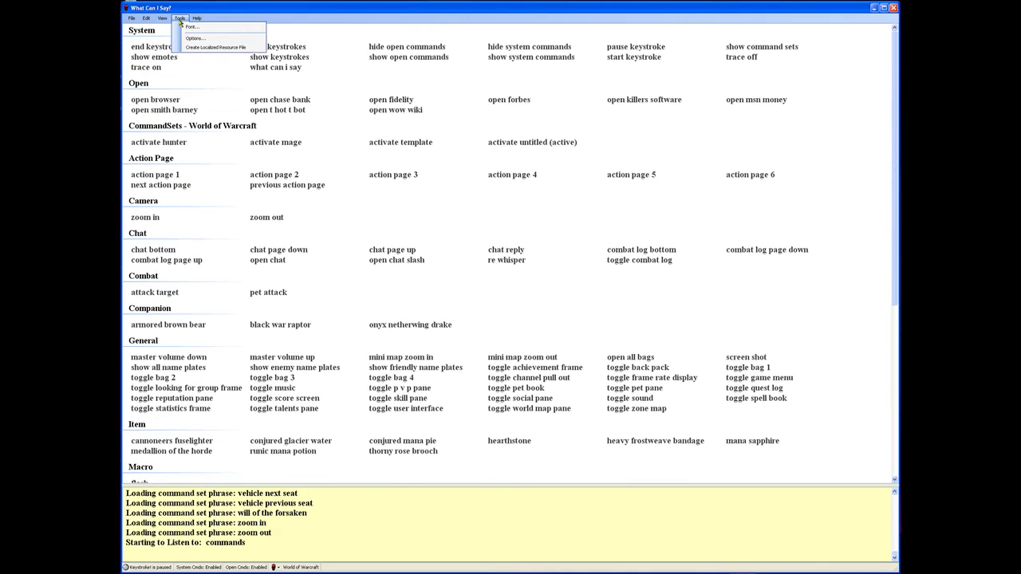
click(195, 37)
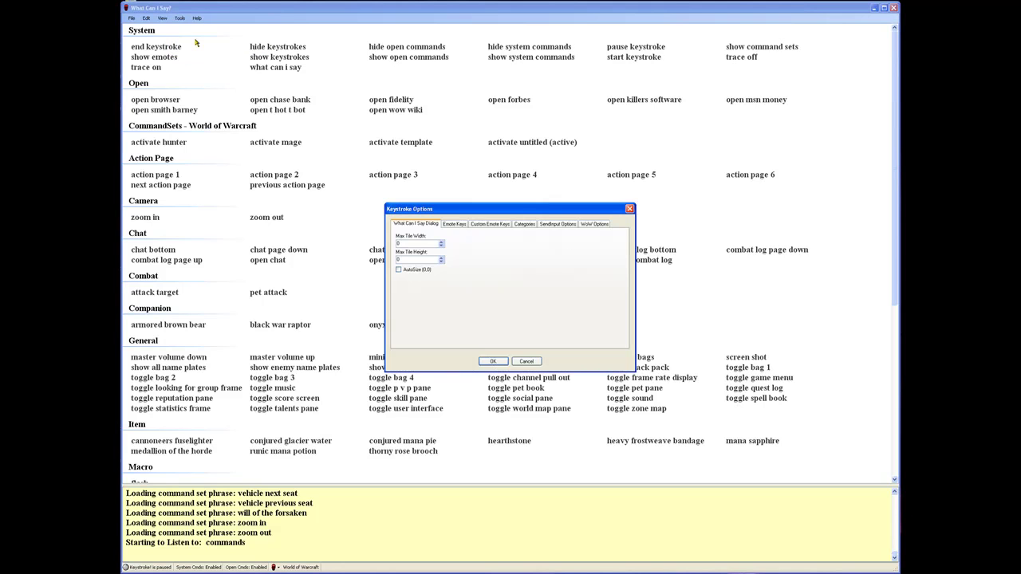
click(604, 224)
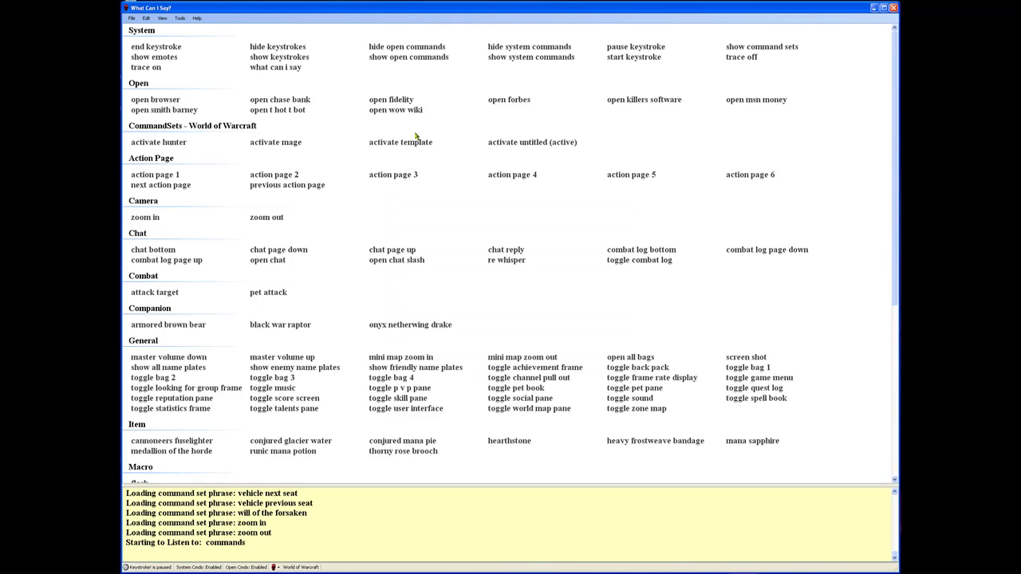
Step: Import KillersSoftware.lua from SEVENTHSON > SavedVariables
click(132, 18)
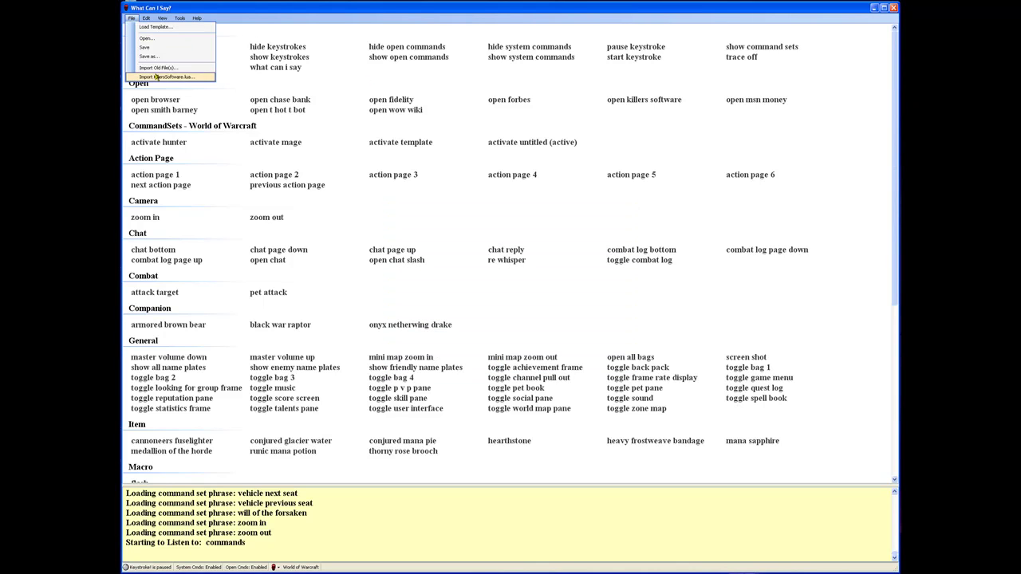
click(157, 76)
double_click(561, 176)
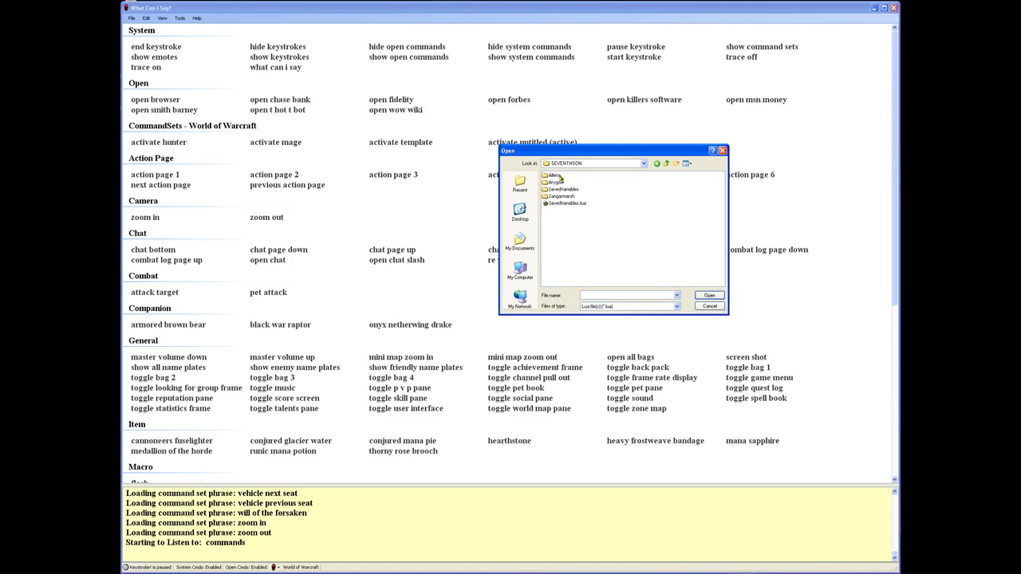
double_click(565, 190)
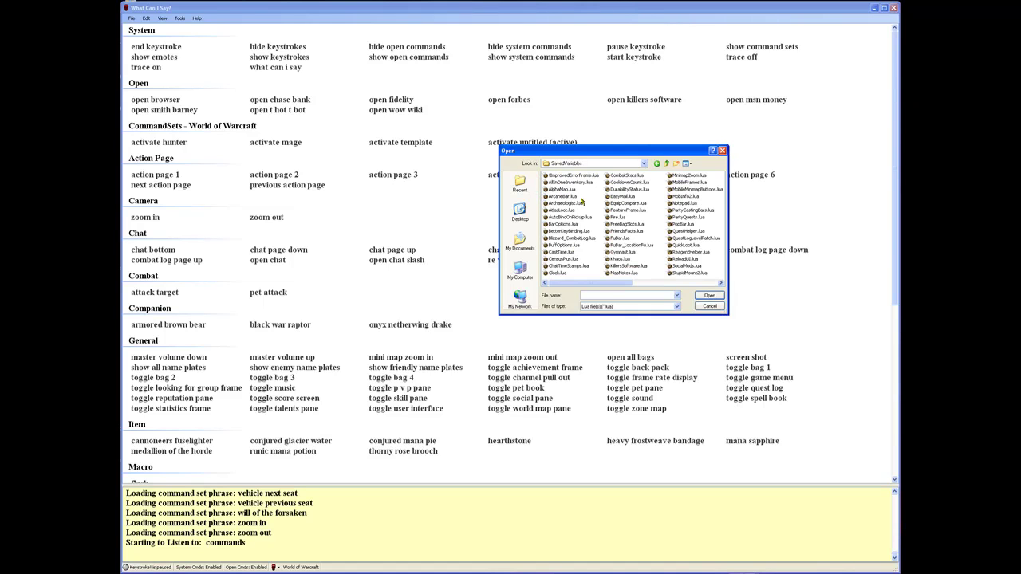
click(628, 265)
click(709, 297)
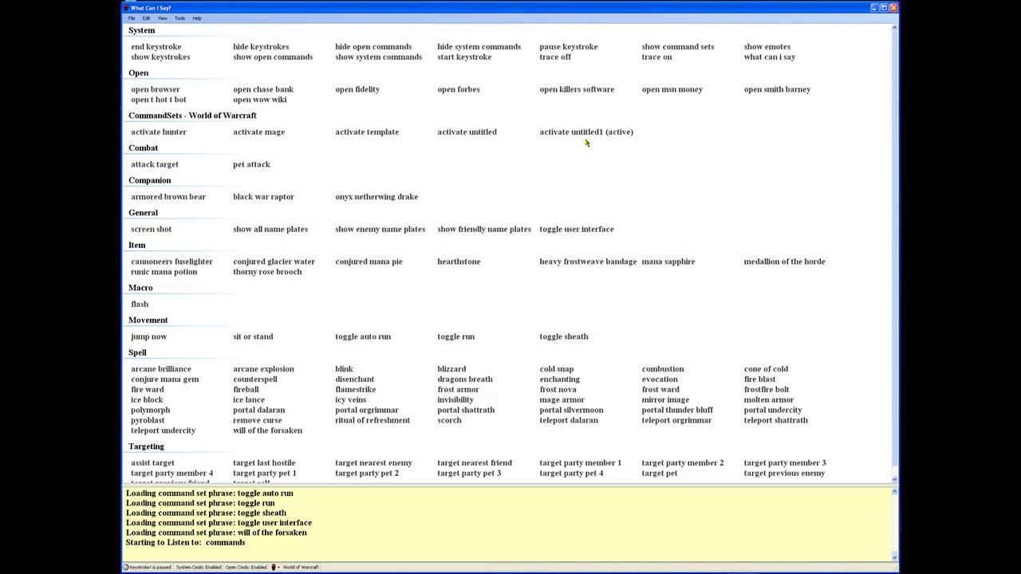
Step: Review the armored brown bear, arcane brilliance, jump now and assist target commands in the narrowed list
click(169, 200)
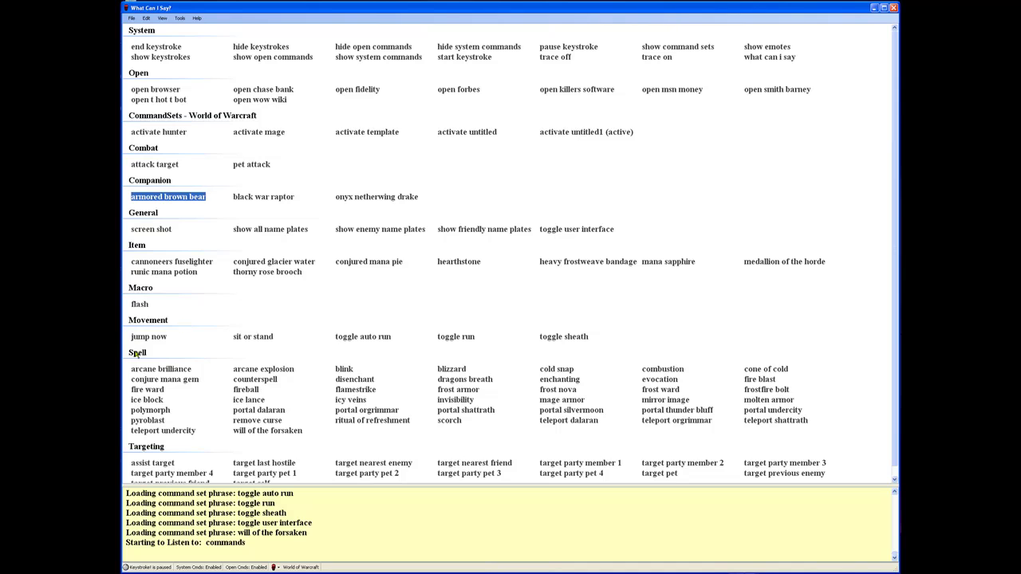
click(161, 372)
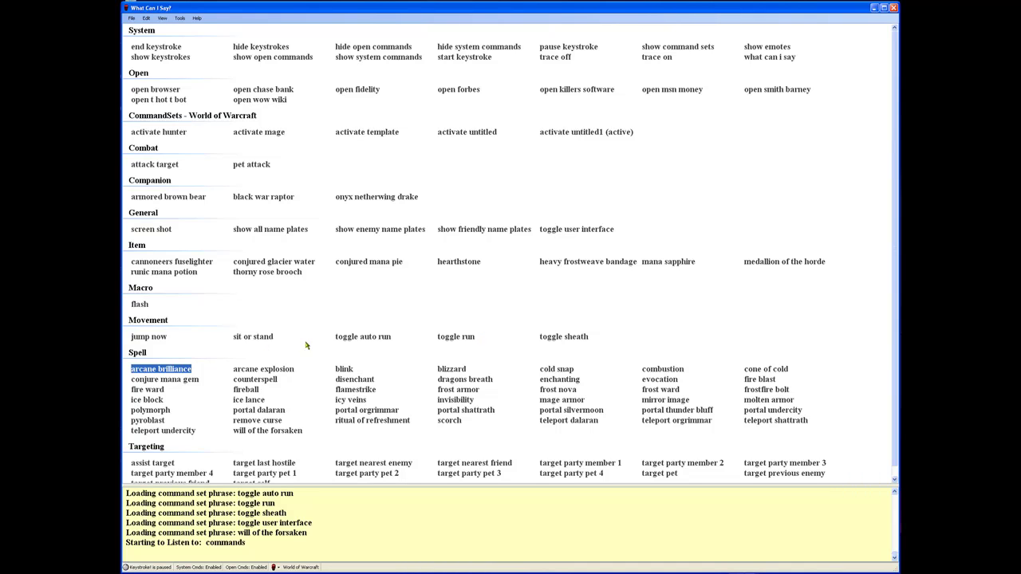
click(157, 337)
scroll(167, 348, down, 1)
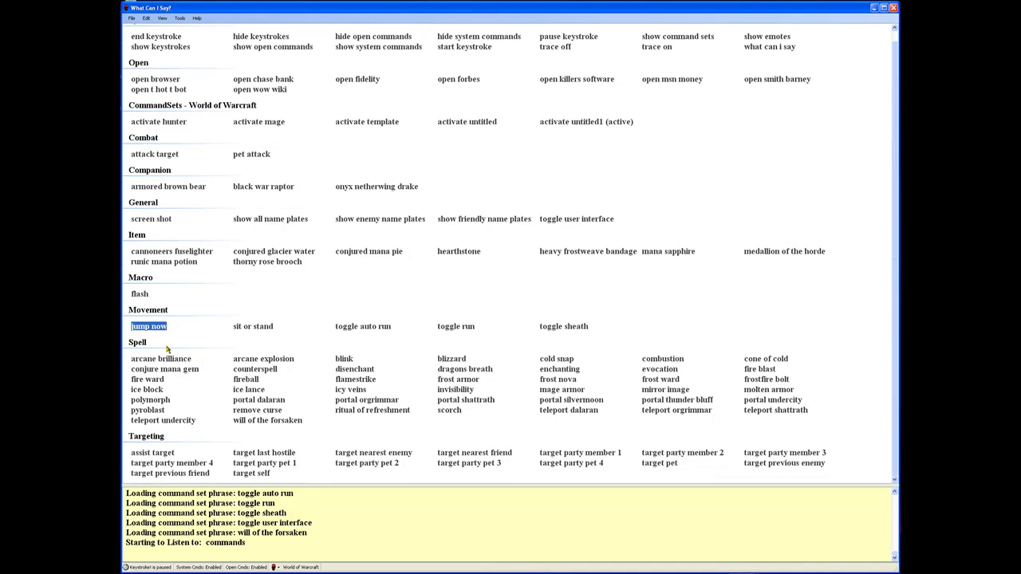
click(161, 452)
scroll(161, 453, up, 1)
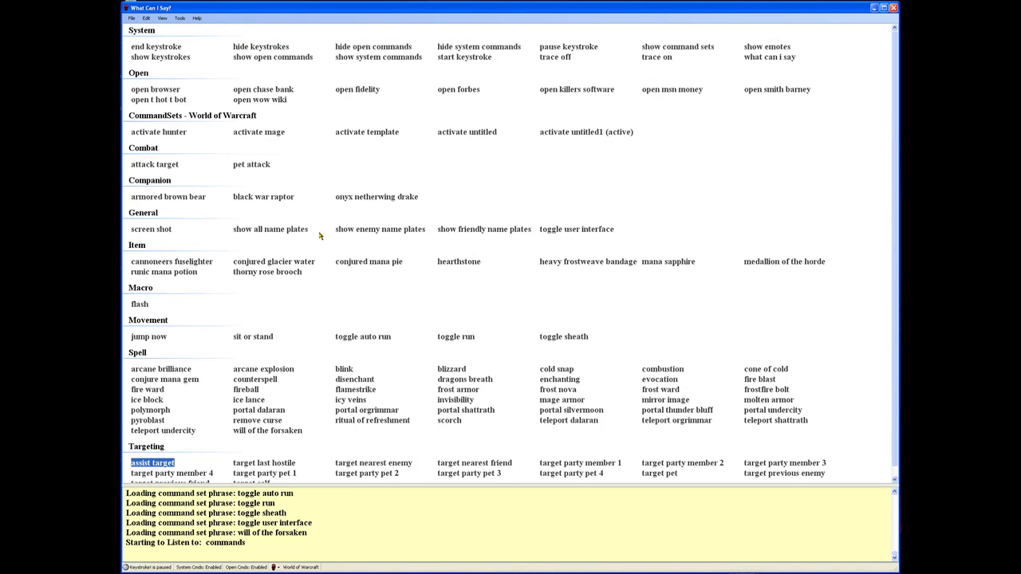